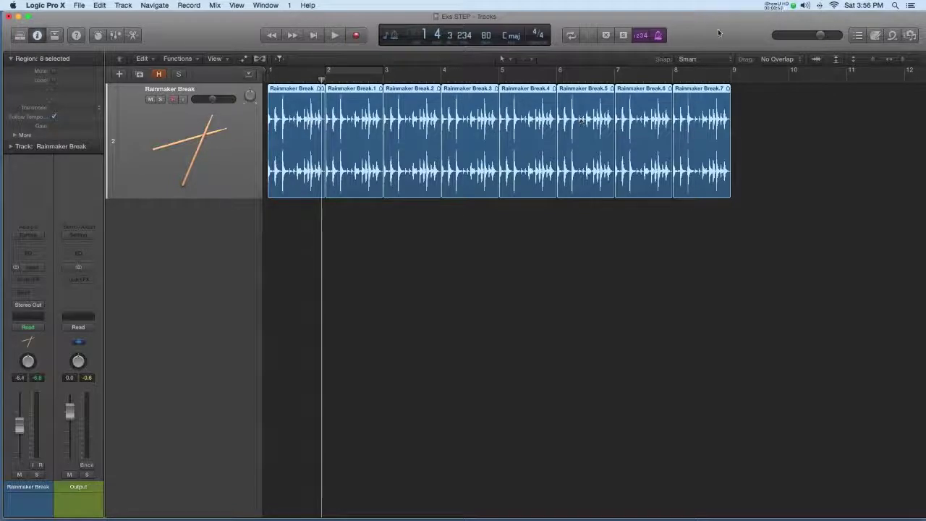
Drag the Logic Pro X window left to reveal the Finder window of sample-ready beats.
drag(716, 29, 443, 26)
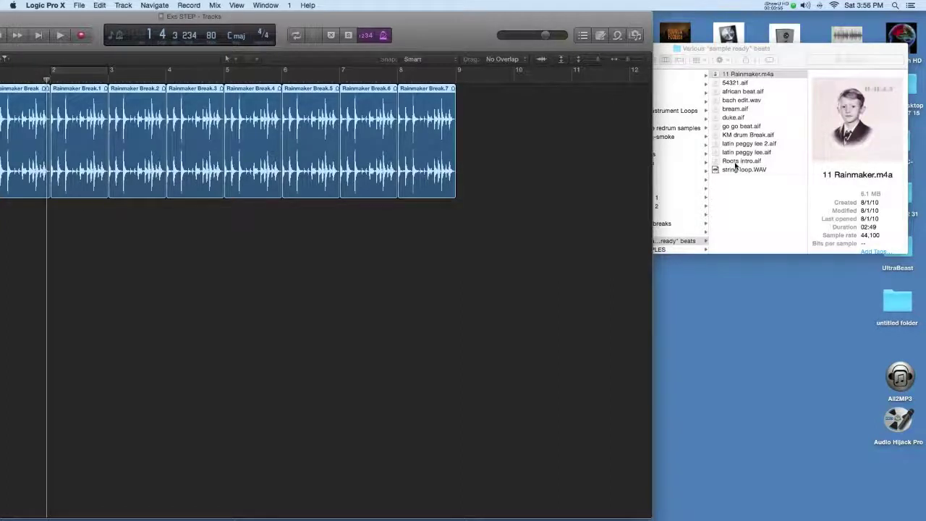
Select go go beat.aif in the sample-ready beats folder and play its preview.
click(742, 130)
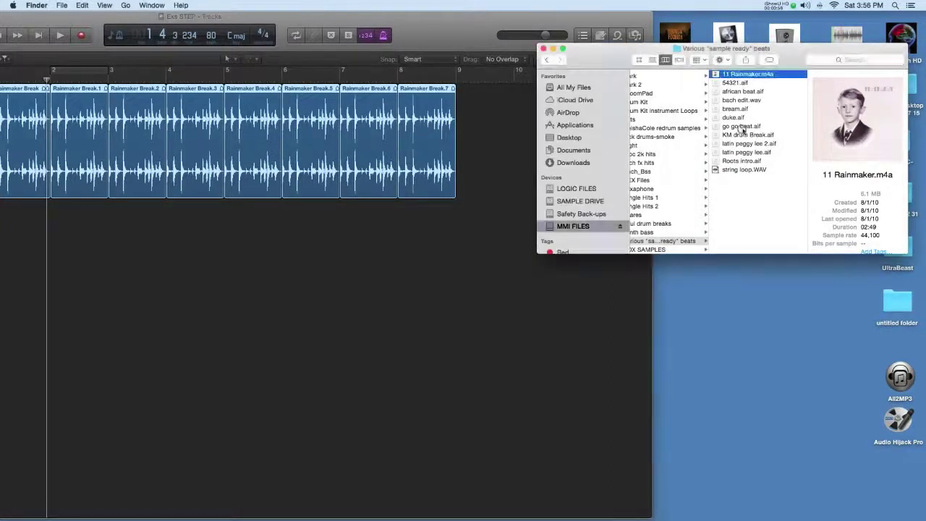
click(743, 128)
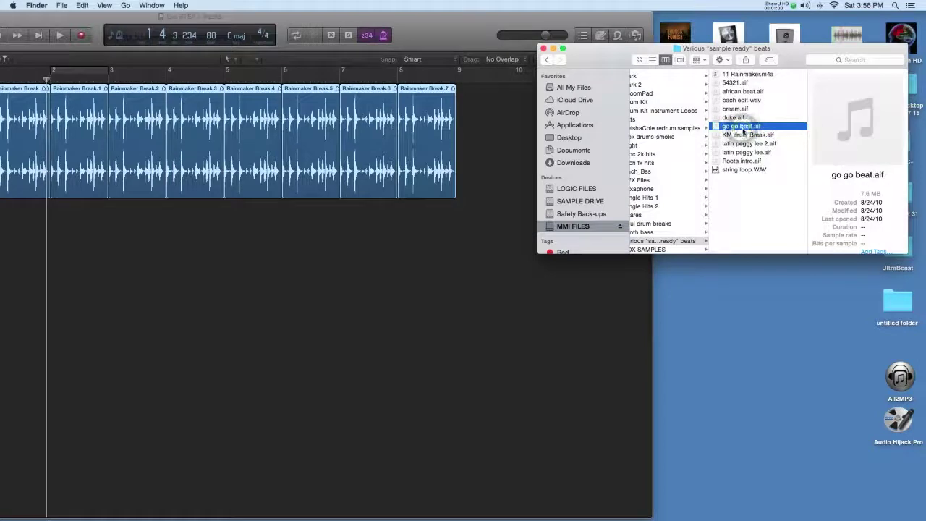
scroll(719, 178, left, 2)
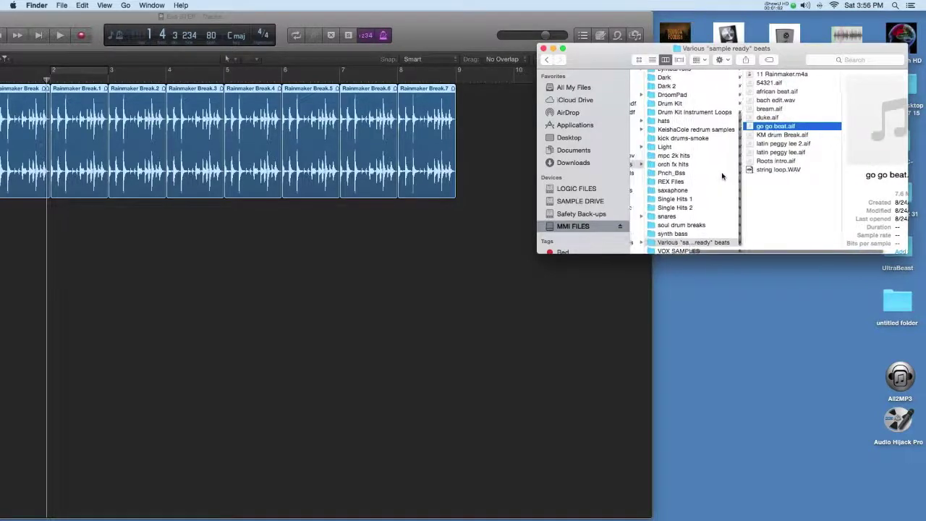
scroll(721, 175, right, 3)
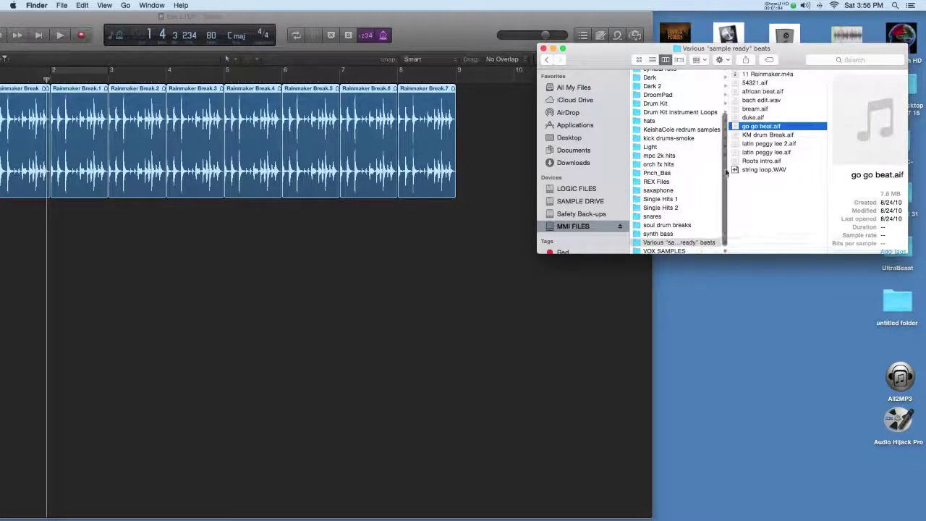
click(857, 120)
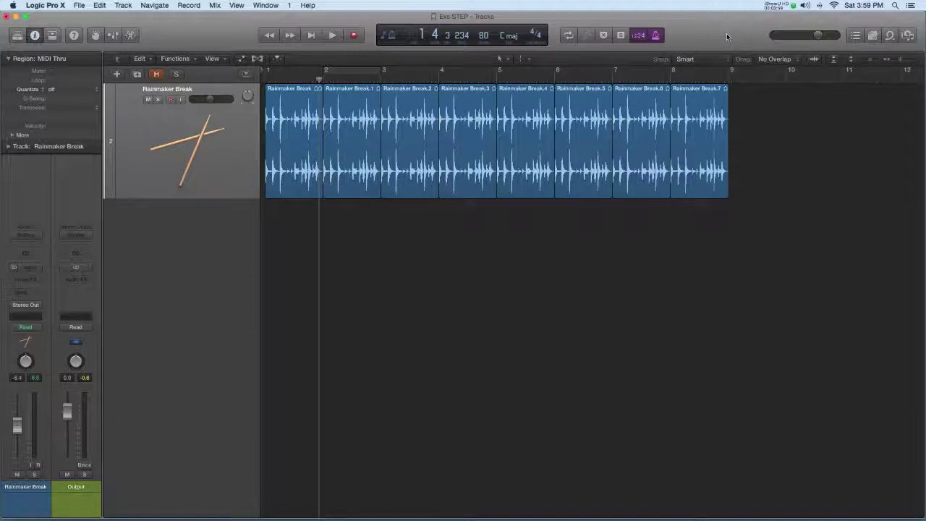
Drag go go beat.aif from Finder into the project as a new go go beat_1 track and select it.
drag(726, 33, 479, 35)
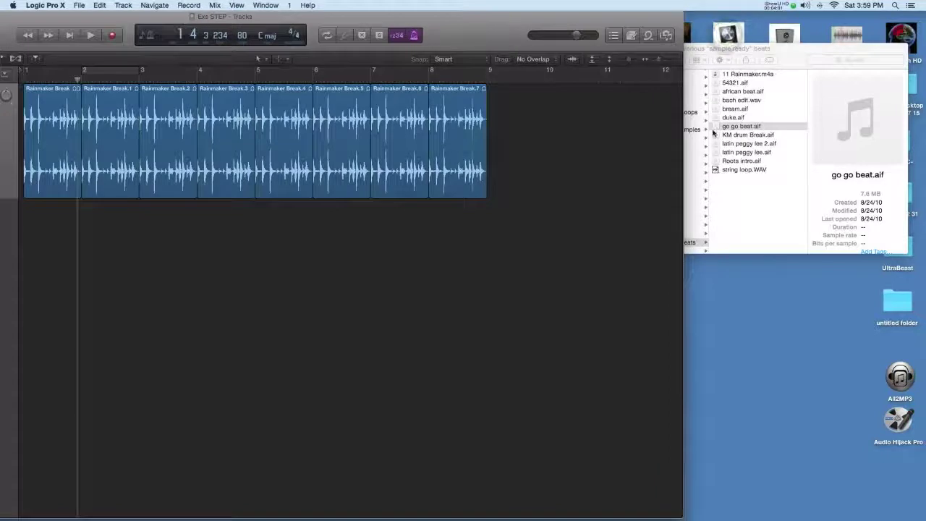
drag(655, 180, 134, 304)
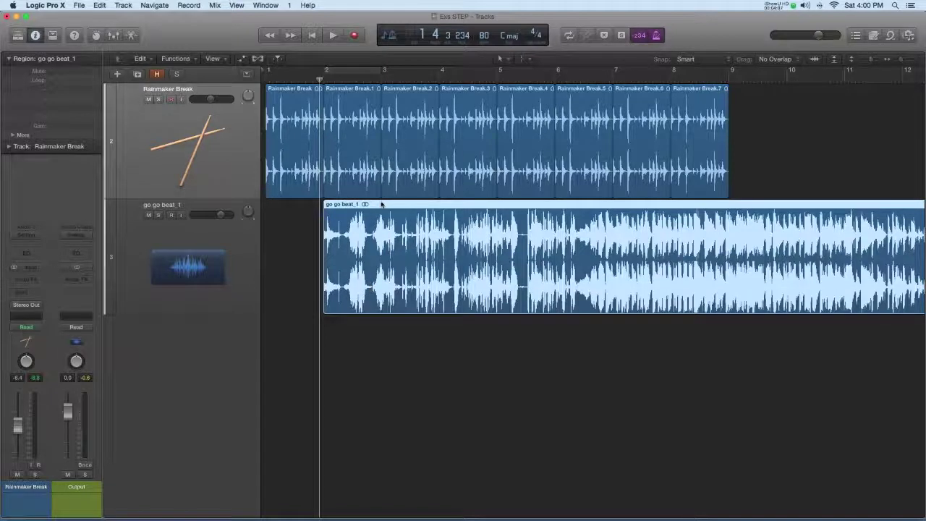
click(219, 250)
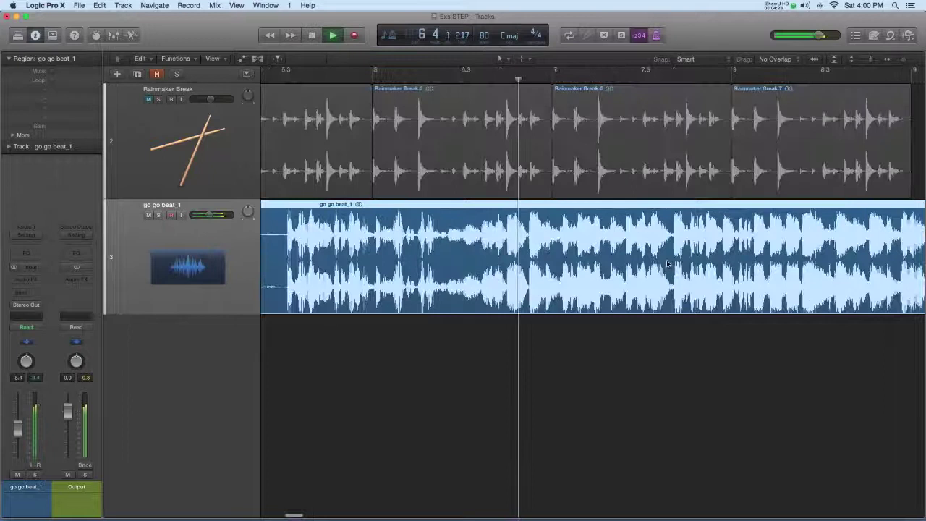
Play go go beat_1 against the Rainmaker Break from later in bar 6 and just after bar 7.3.
scroll(541, 268, right, 5)
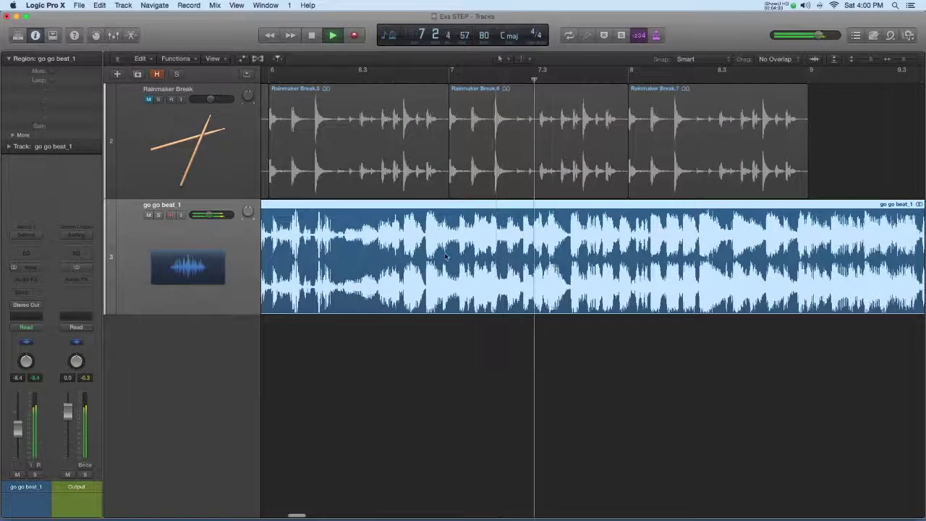
key(space)
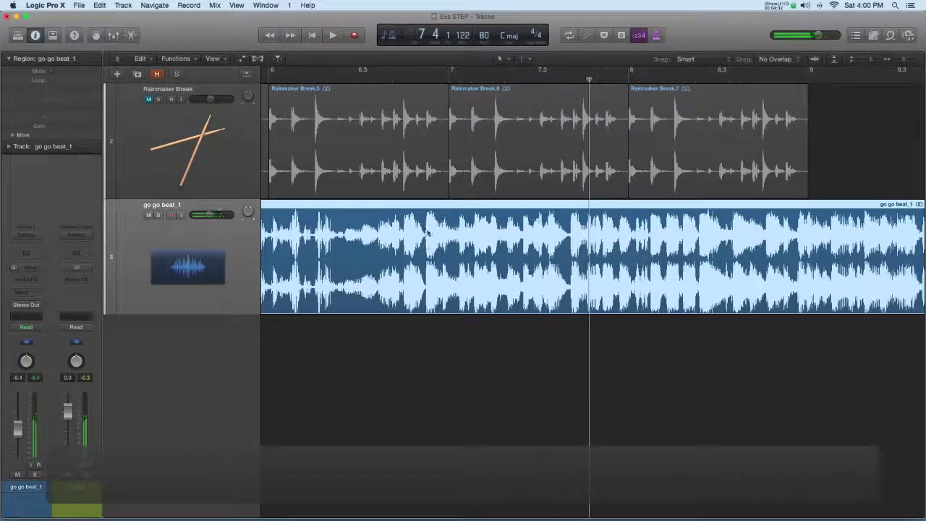
click(410, 80)
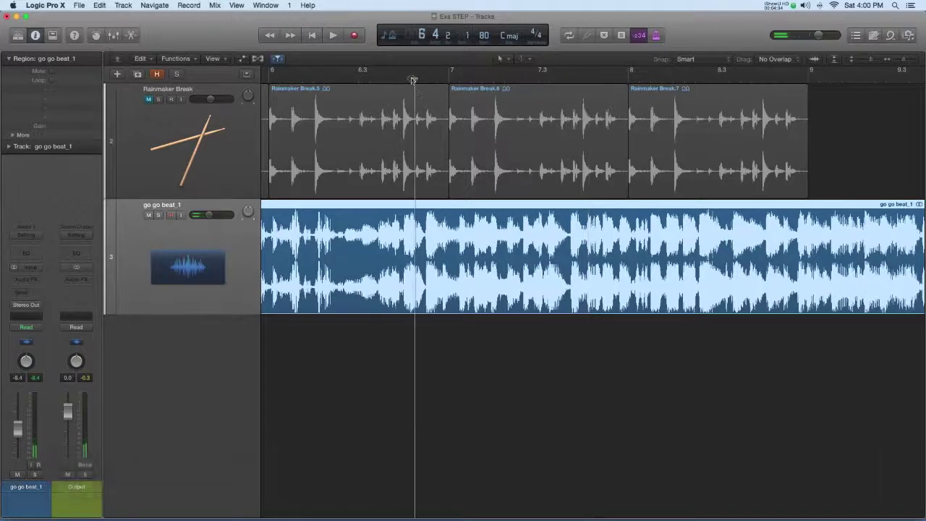
key(space)
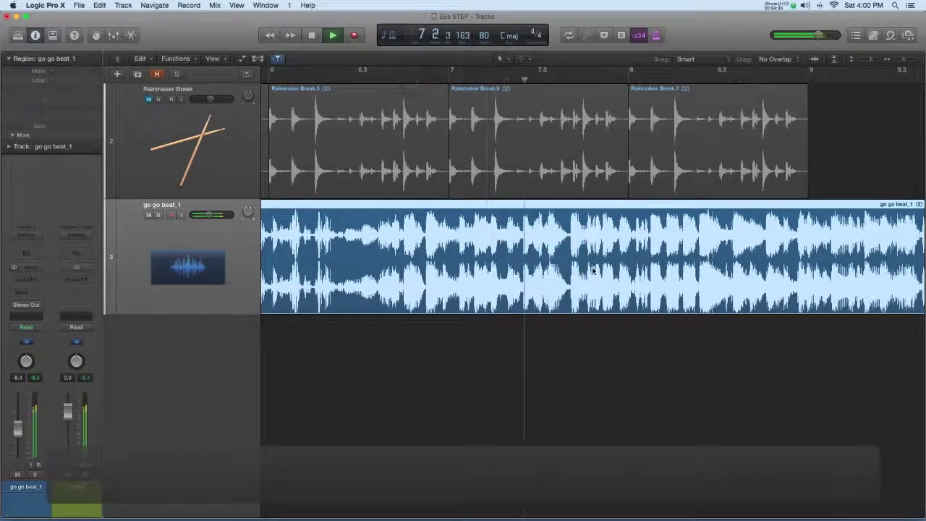
key(space)
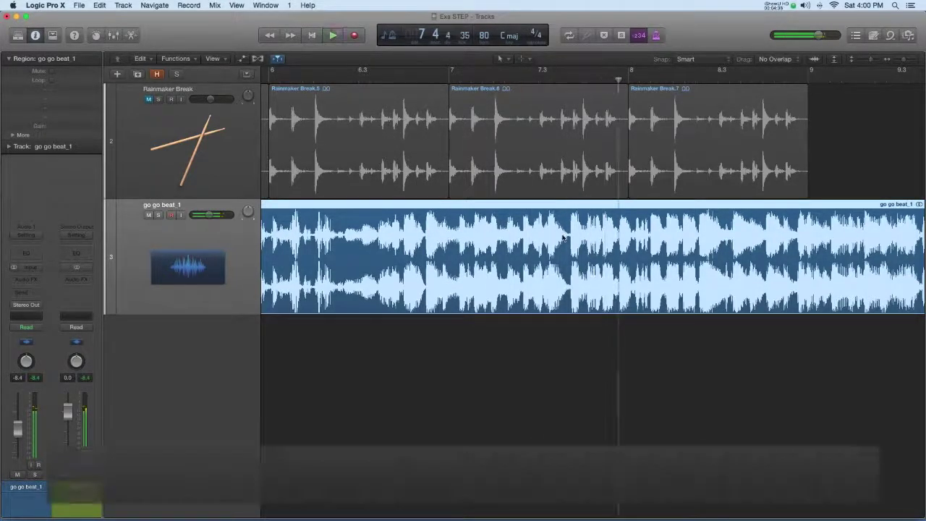
double_click(570, 81)
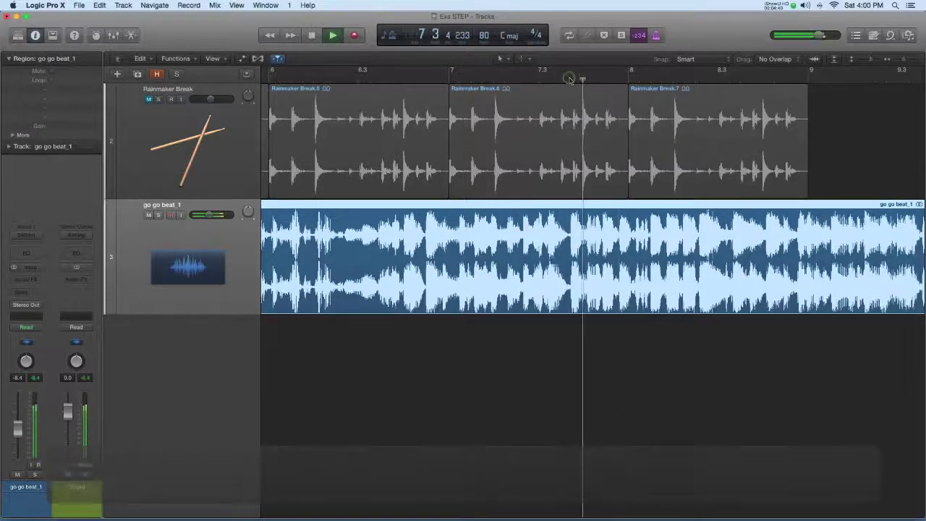
double_click(569, 81)
double_click(568, 81)
key(space)
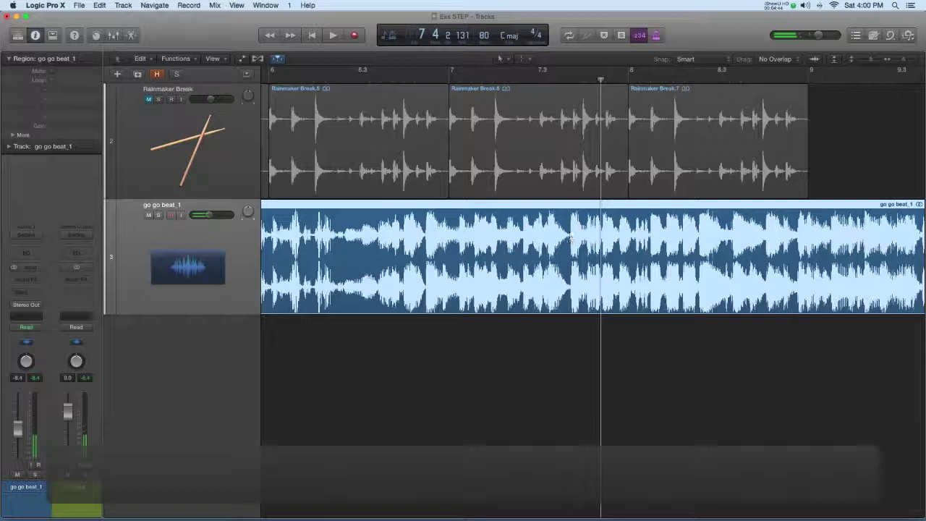
Split out a short go go beat_1.3 slice, delete the left piece, and zoom to it.
mouse_move(582, 240)
mouse_down()
mouse_move(593, 243)
mouse_move(571, 246)
mouse_up()
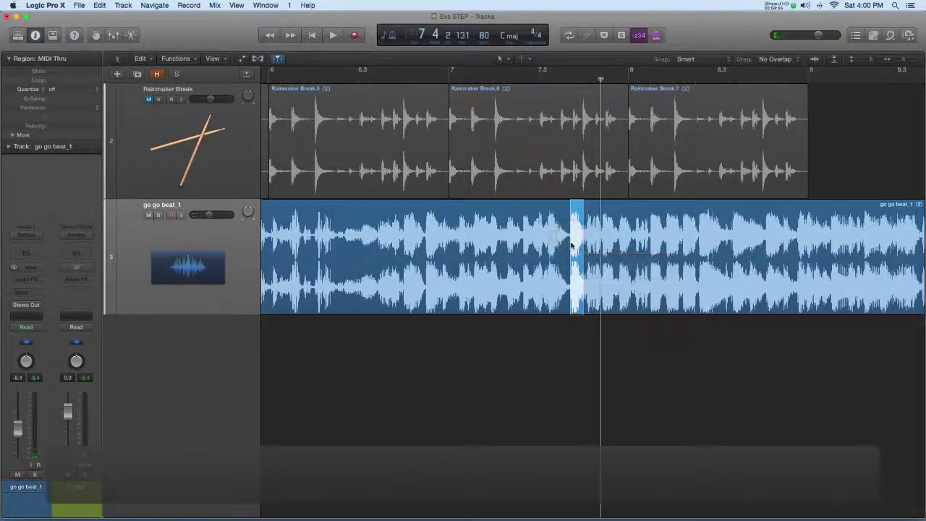
click(572, 246)
click(482, 239)
key(Delete)
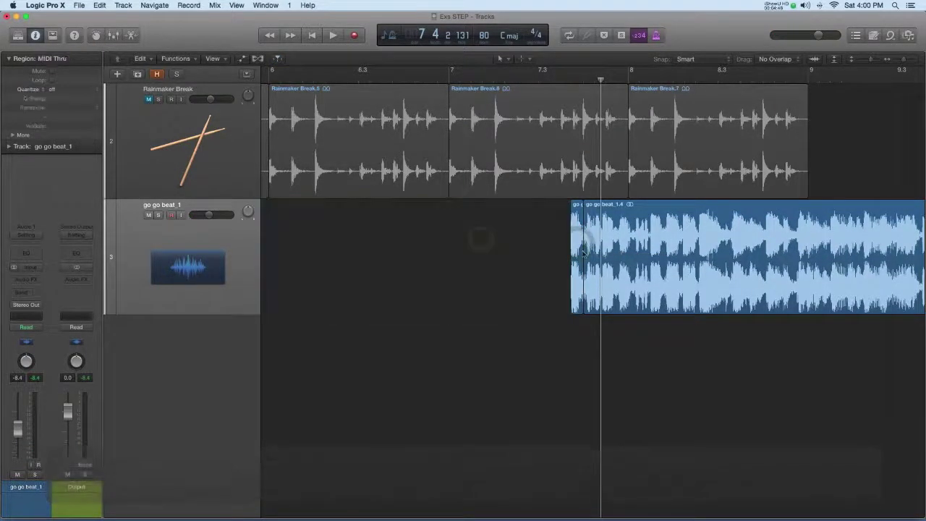
click(582, 252)
key(z)
key(space)
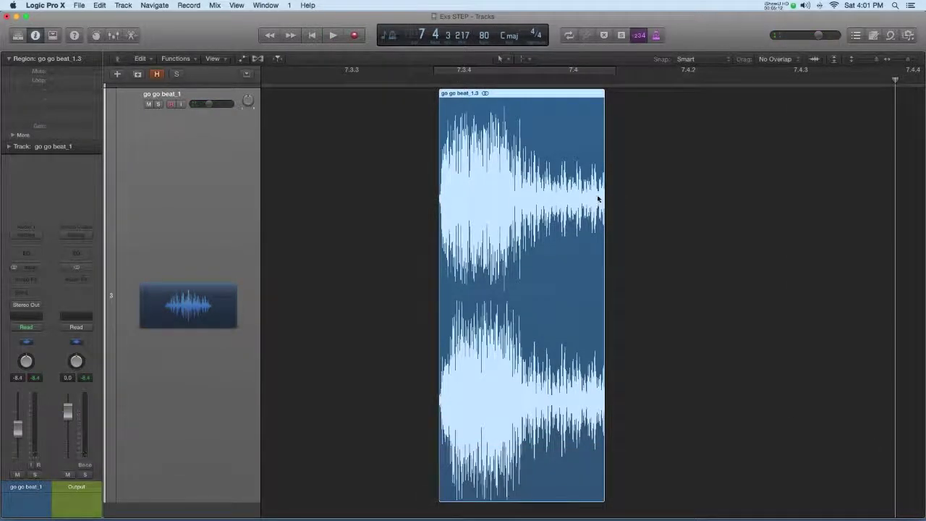
Lengthen the go go beat_1.3 slice, play it from just before it, then zoom out horizontally.
drag(596, 197, 626, 206)
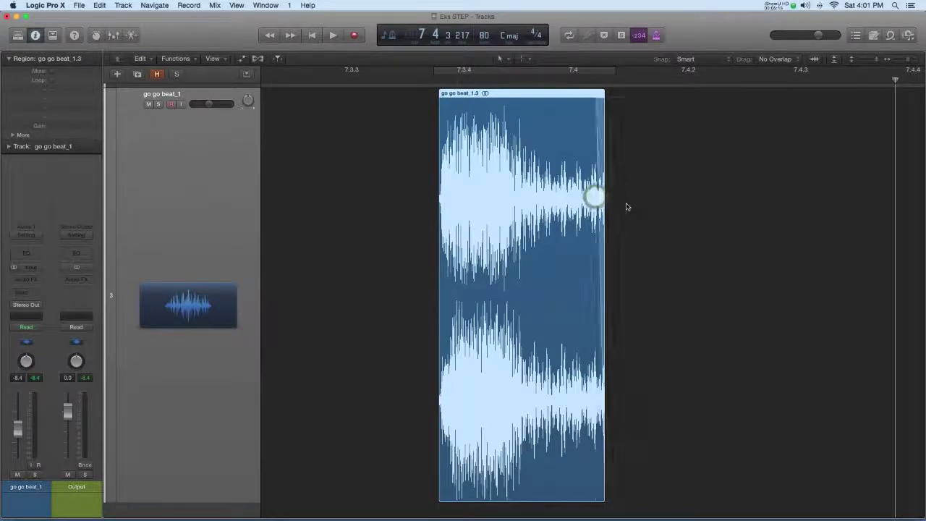
click(426, 81)
key(space)
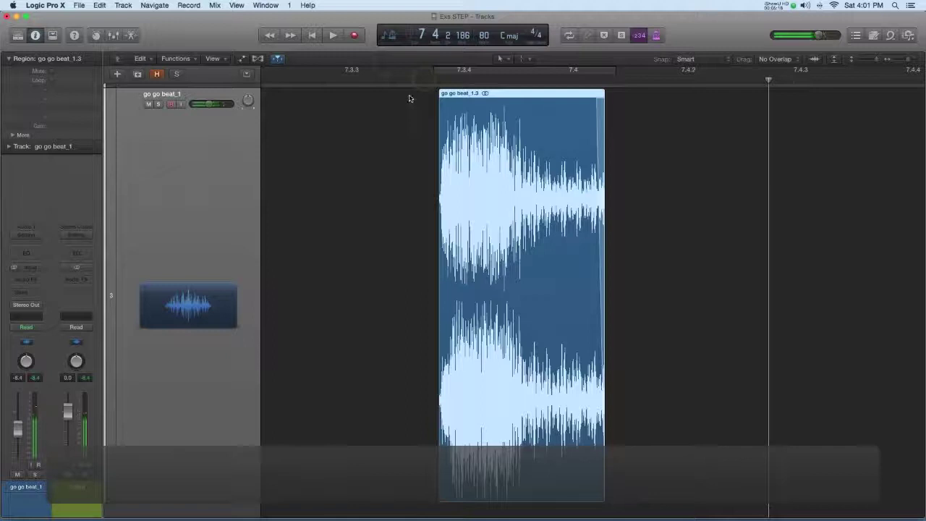
click(424, 81)
key(space)
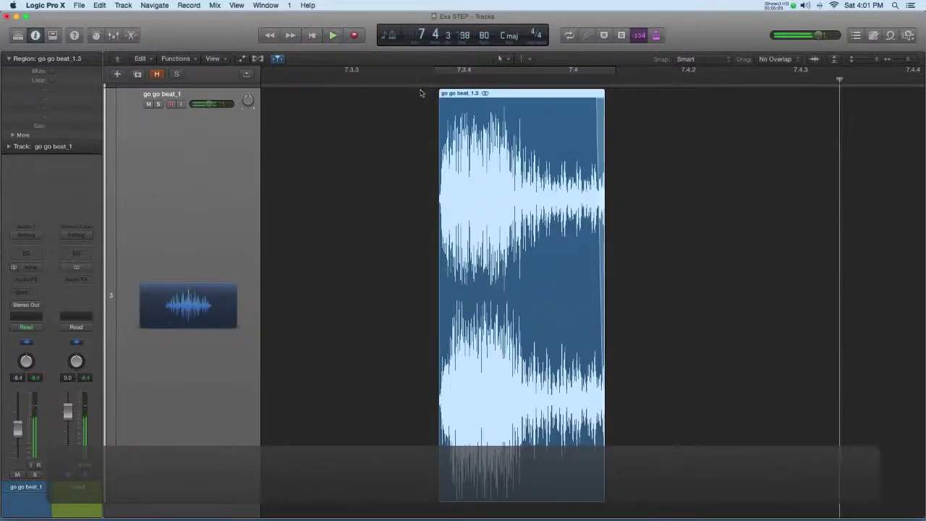
key(space)
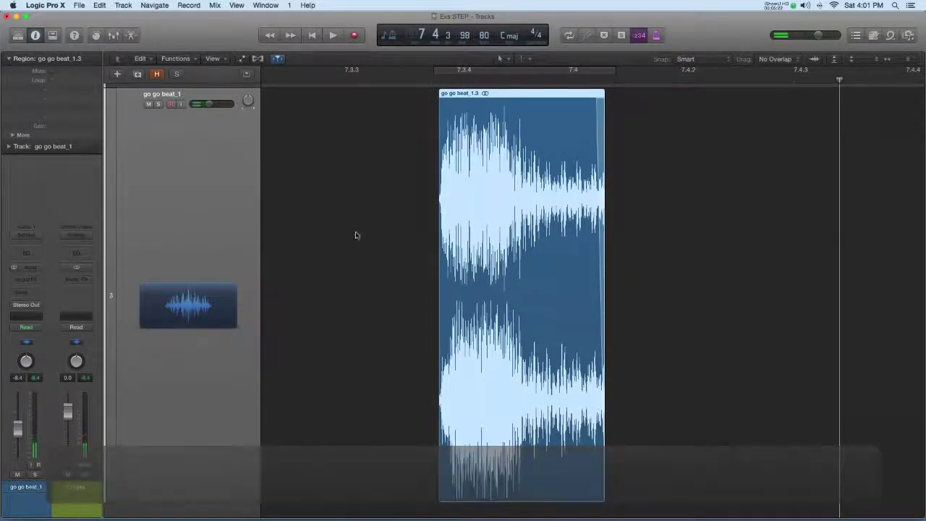
key(super+Left)
key(super+Left)
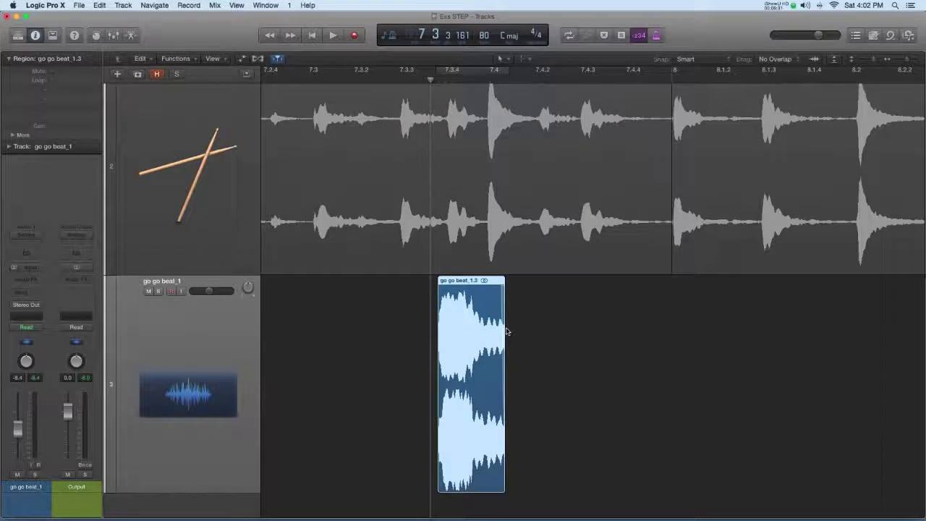
scroll(439, 332, down, 1)
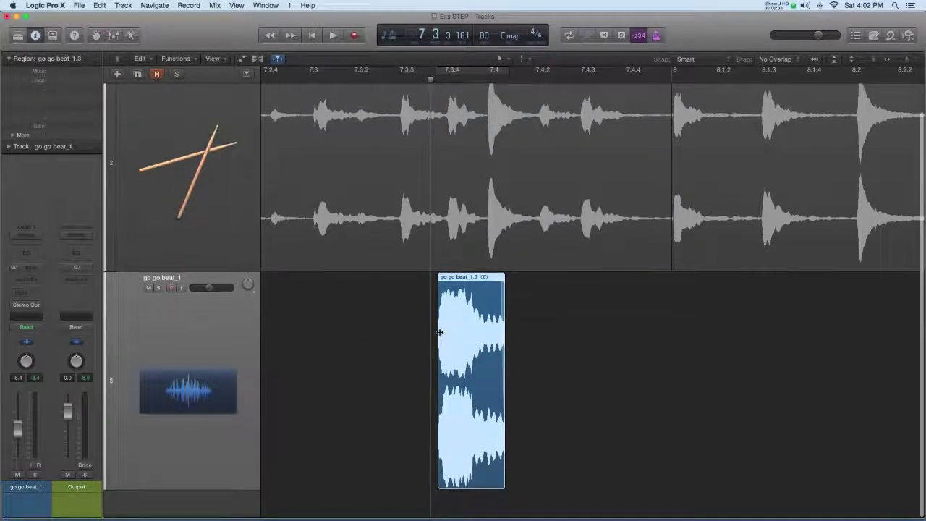
scroll(439, 332, up, 1)
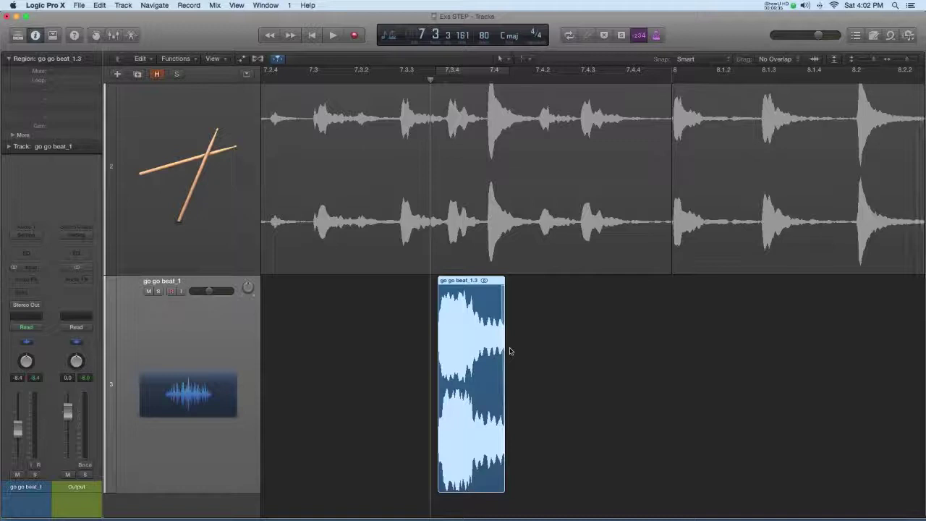
Bounce go go beat_1.3 in place to a new track named 'Horns', muting the original.
key(ctrl+b)
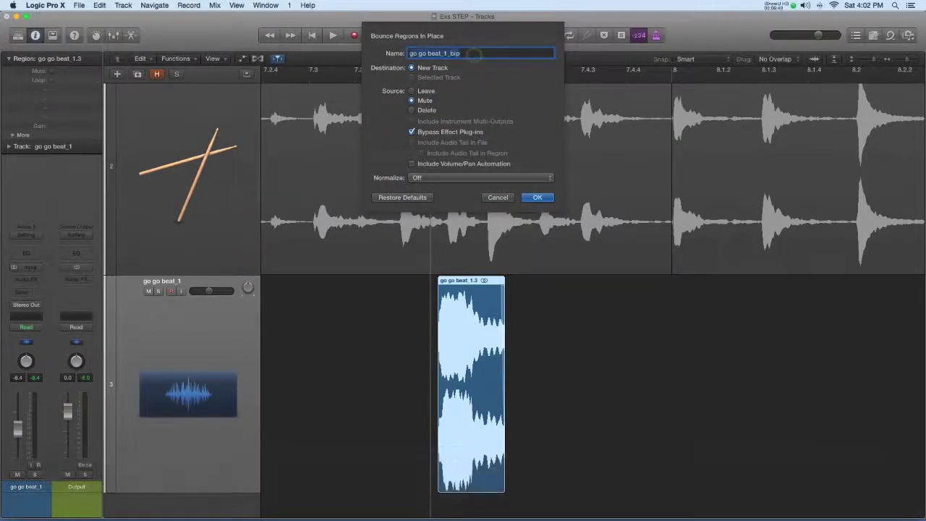
text(Hor)
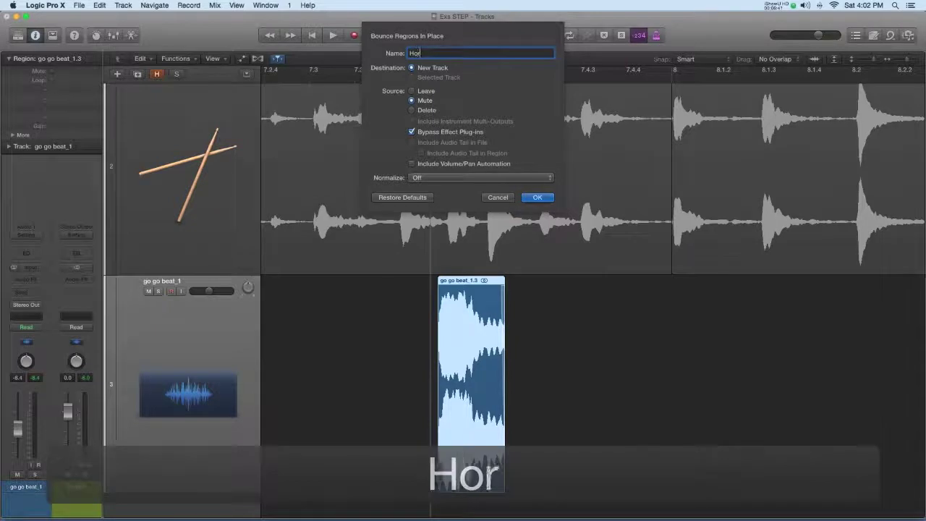
text(ns)
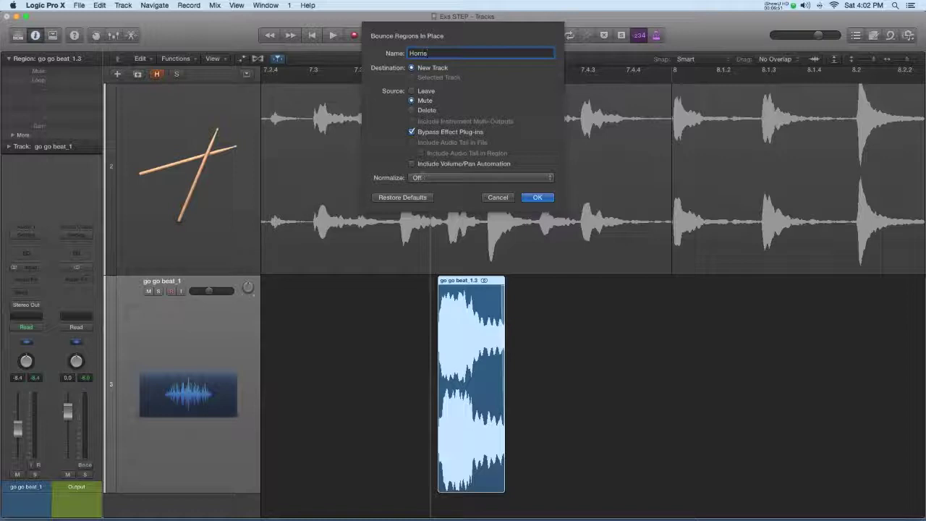
click(537, 198)
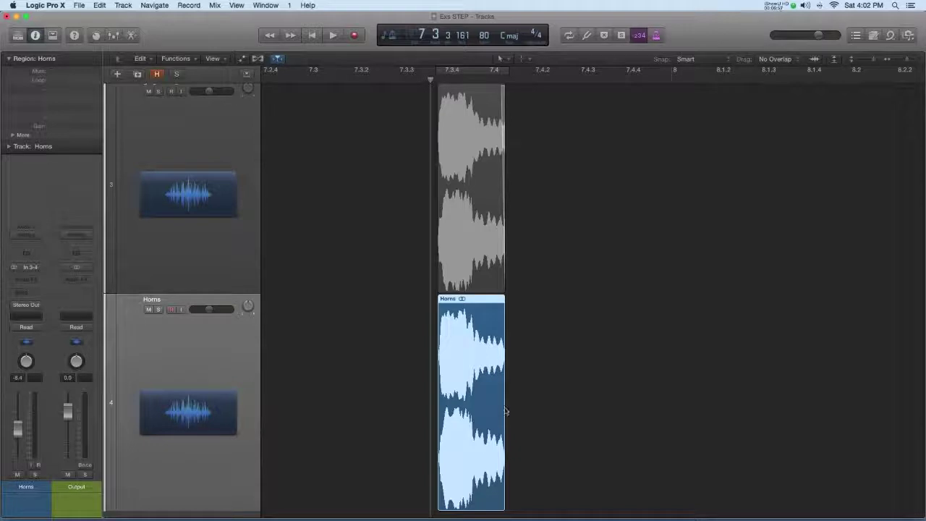
Delete the original go go beat_1 track and deselect the Horns region.
click(235, 270)
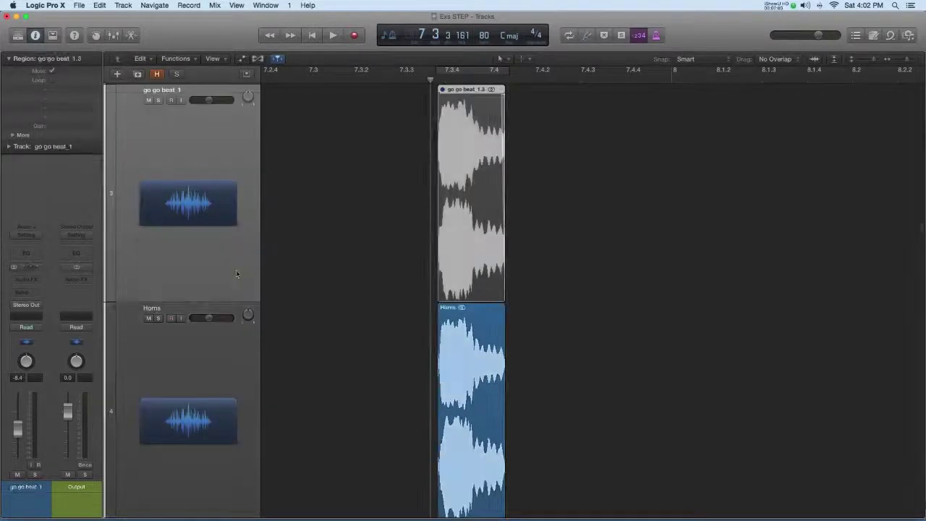
key(super+BackSpace)
click(353, 339)
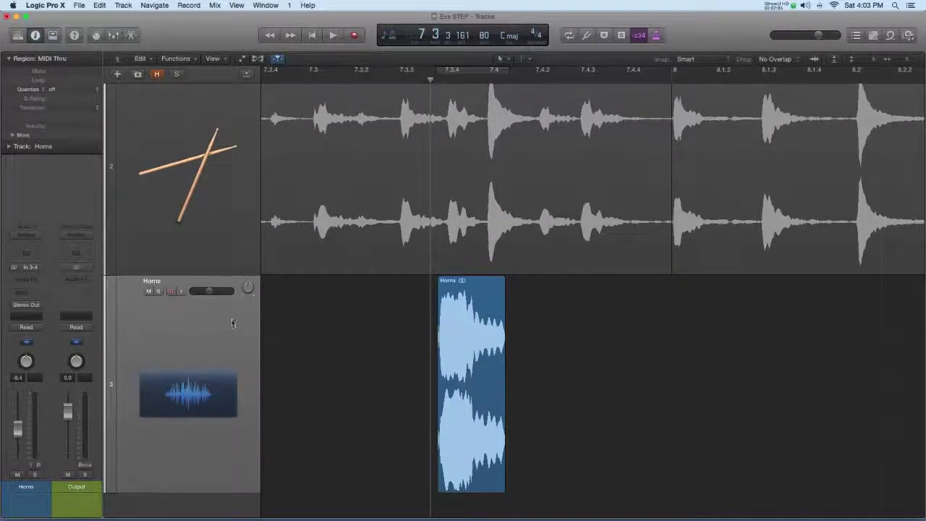
Create Software Instrument track Inst 2 with the EXS24 (Sampler) loaded in stereo.
click(118, 74)
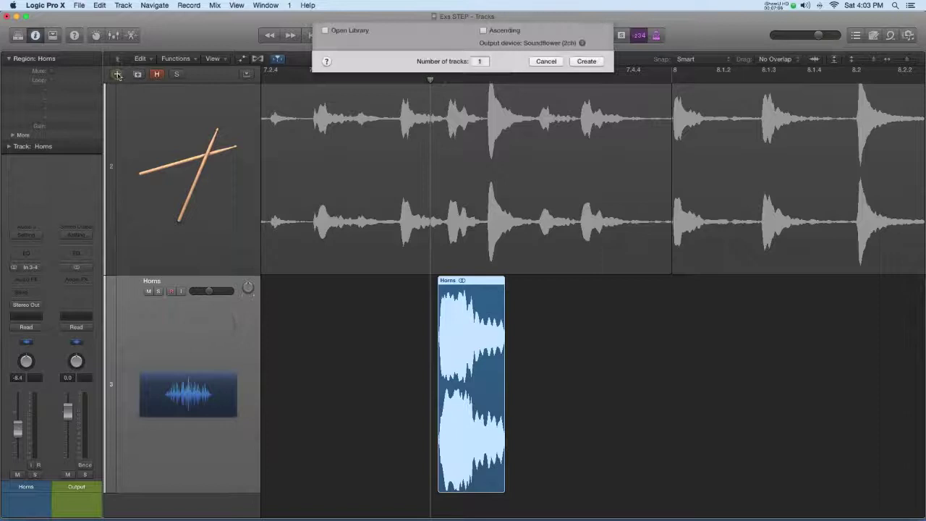
click(588, 165)
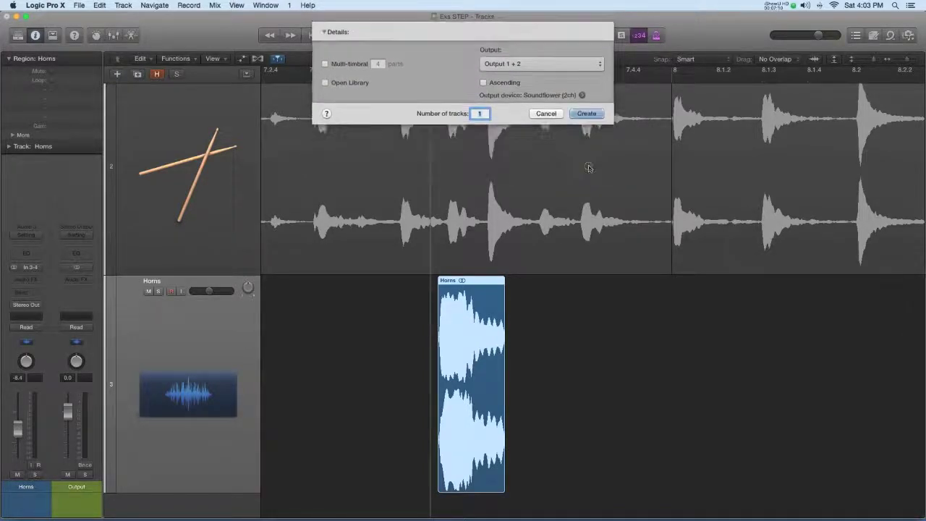
click(38, 266)
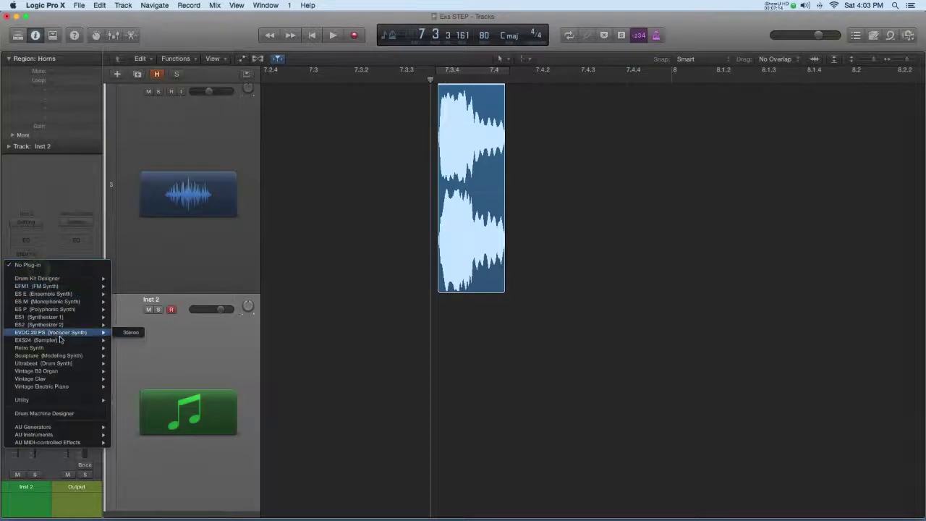
mouse_move(83, 341)
click(132, 347)
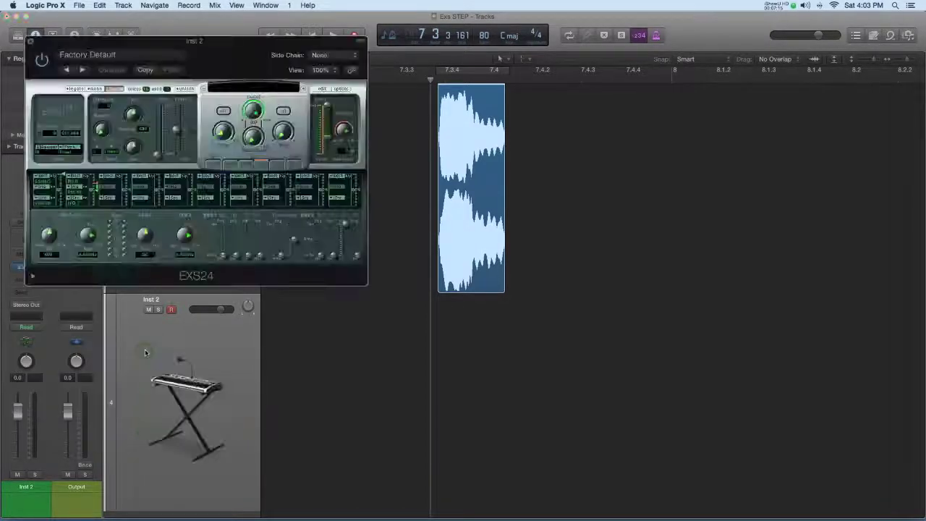
Add the Horns audio as an EXS24 zone with key range C3 and 1Shot playback.
click(323, 89)
drag(463, 90, 463, 204)
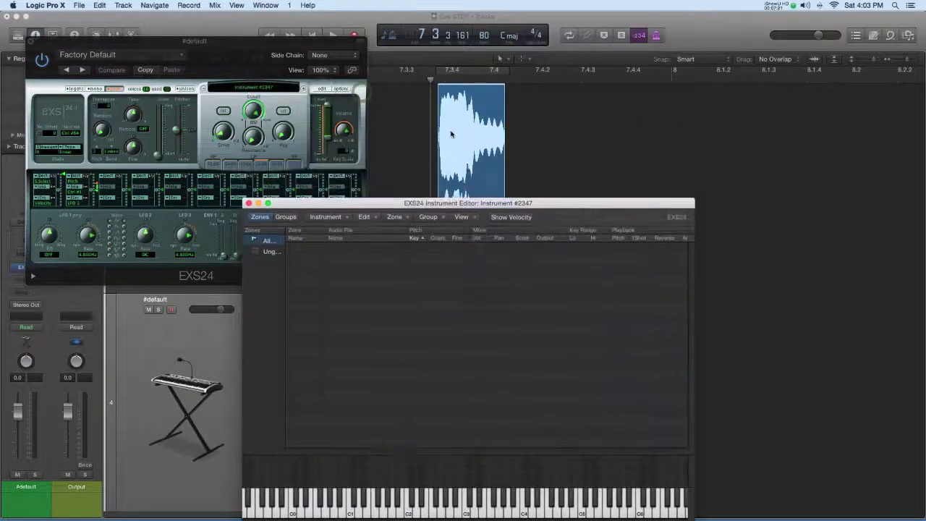
drag(450, 134, 424, 314)
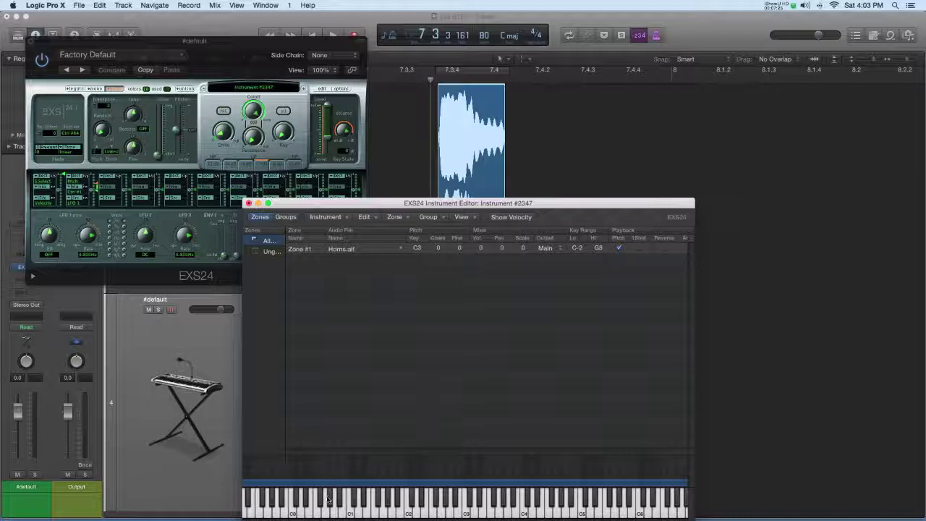
drag(466, 205, 468, 159)
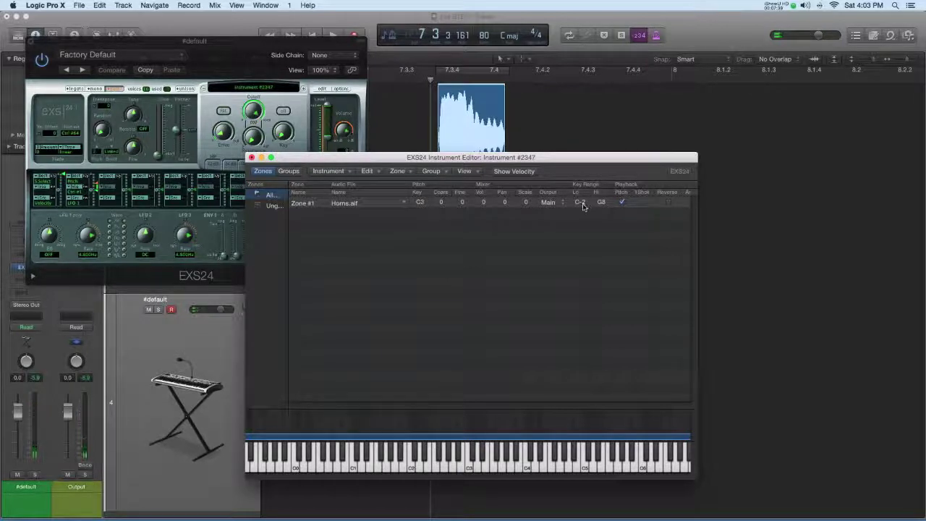
drag(580, 202, 601, 206)
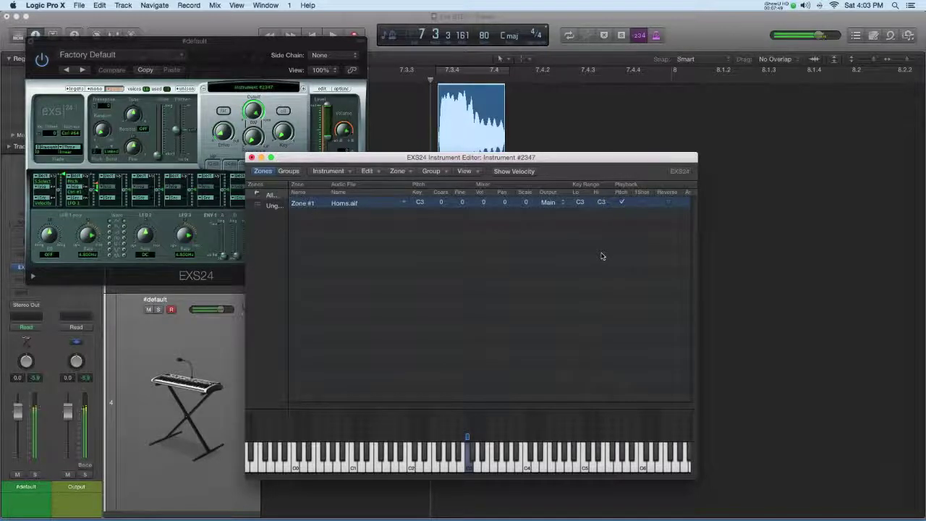
click(643, 202)
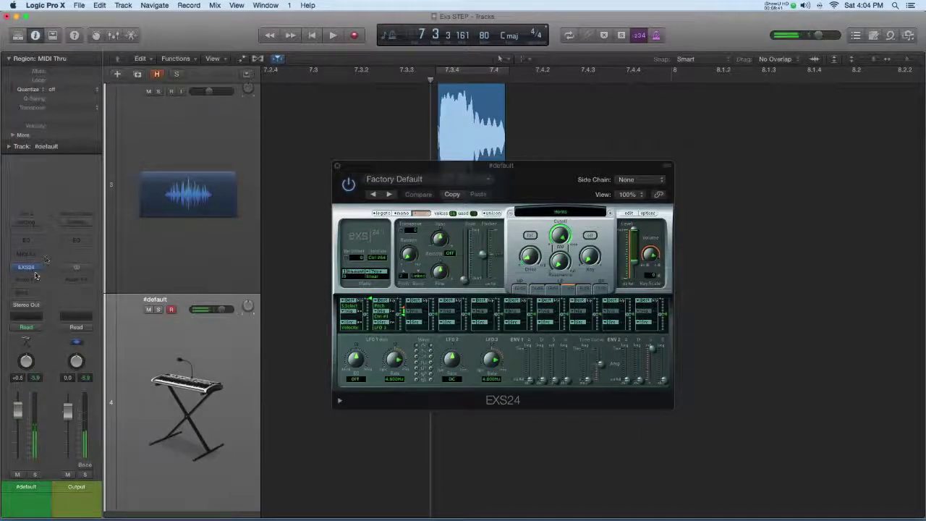
Insert a stereo Space Designer reverb on the EXS24 track.
click(36, 278)
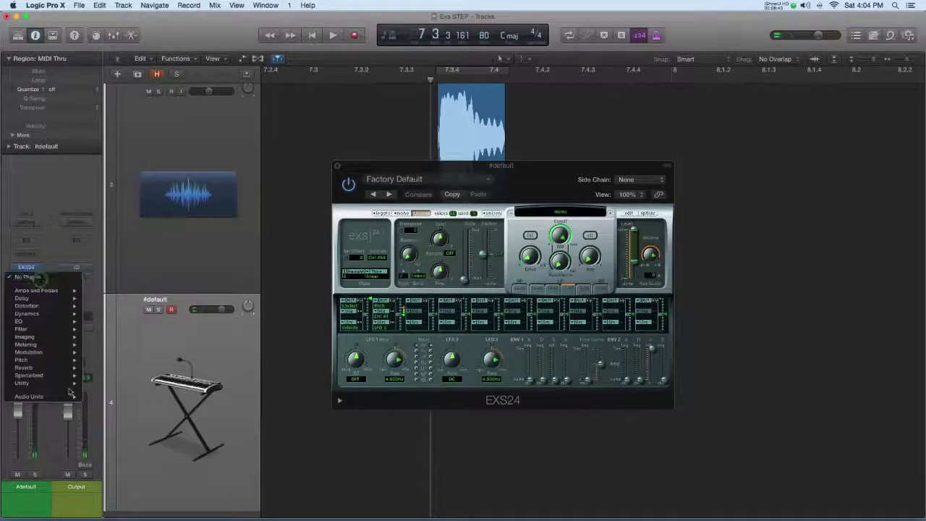
mouse_move(29, 368)
mouse_move(116, 391)
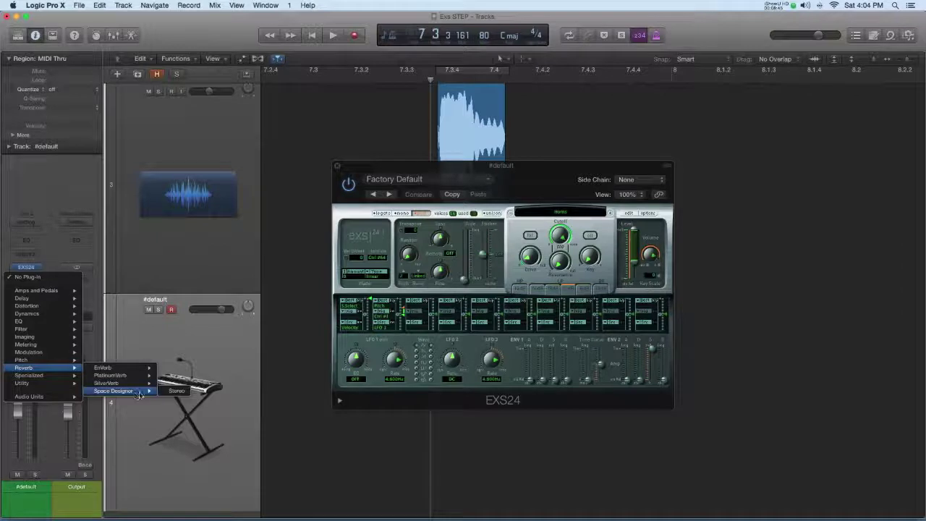
click(178, 391)
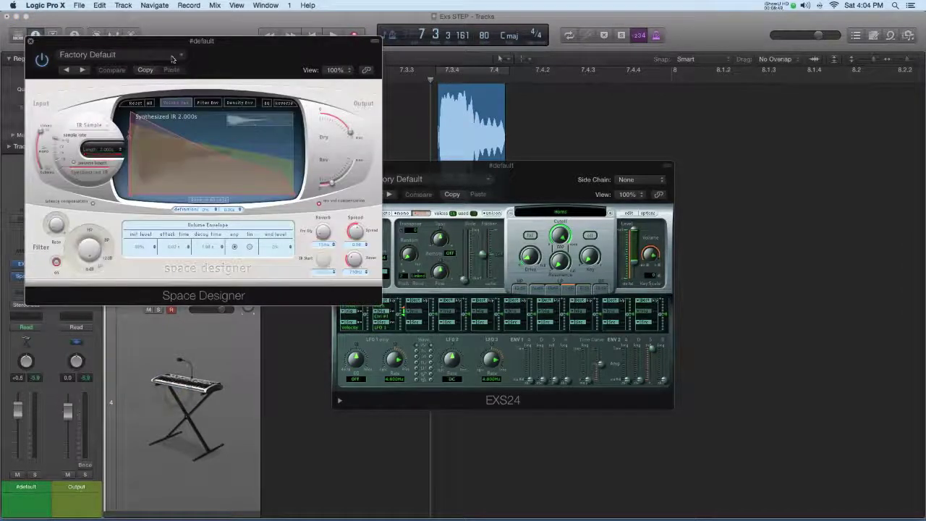
Load the Medium Spaces > Halls > 1.6s Small Hall preset and adjust the reverb output level.
click(169, 59)
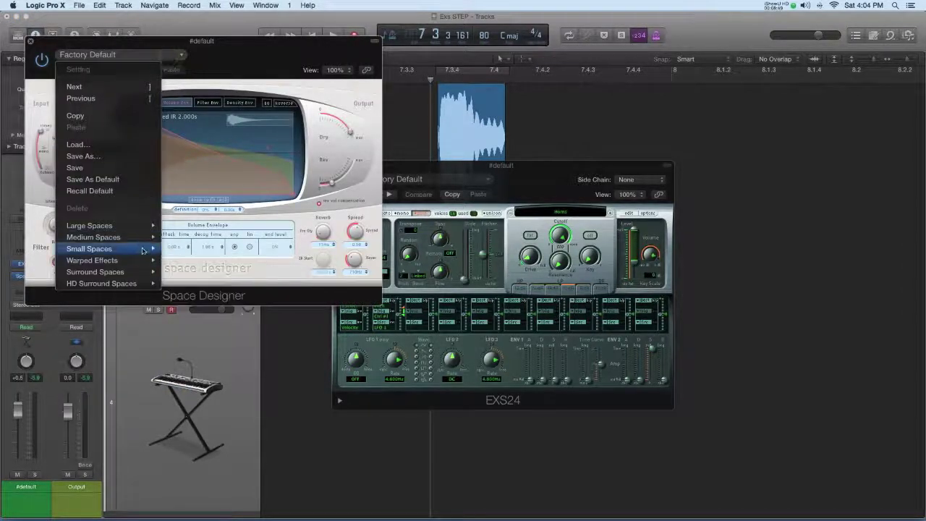
mouse_move(141, 241)
mouse_move(210, 249)
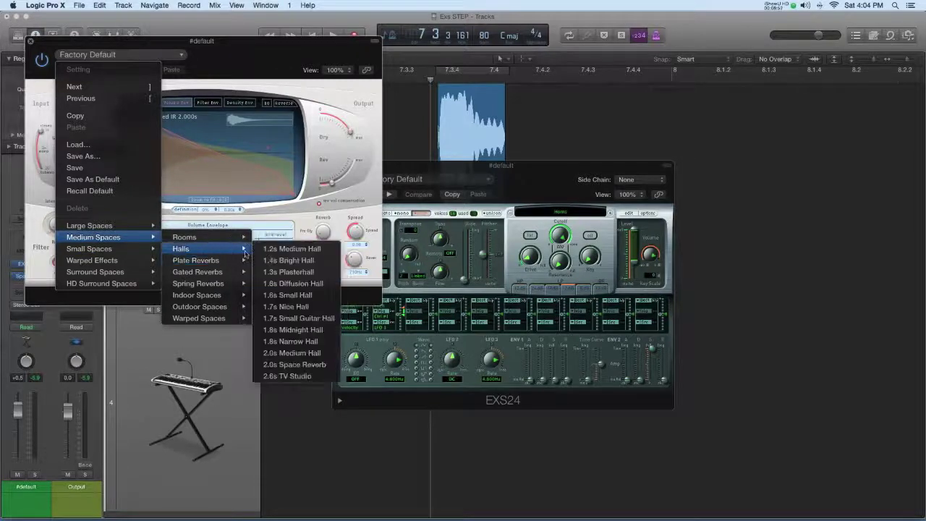
click(310, 295)
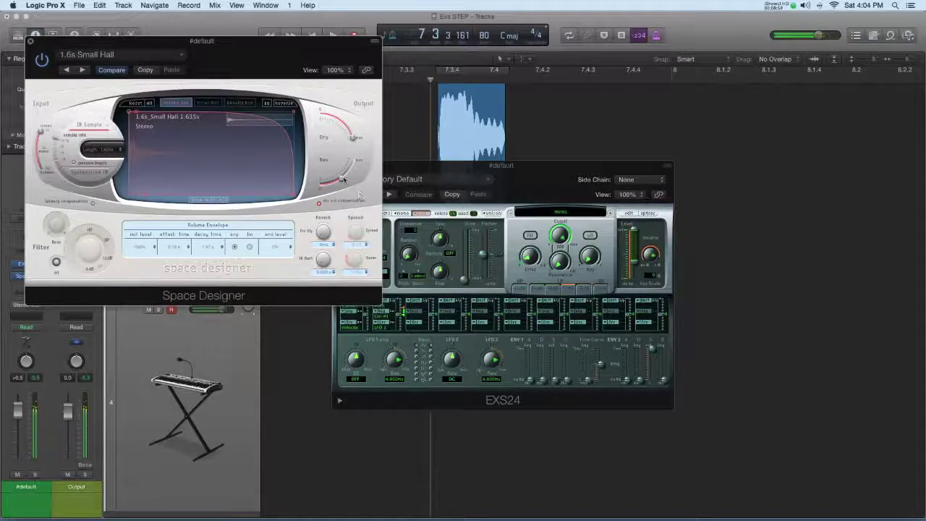
drag(341, 181, 337, 186)
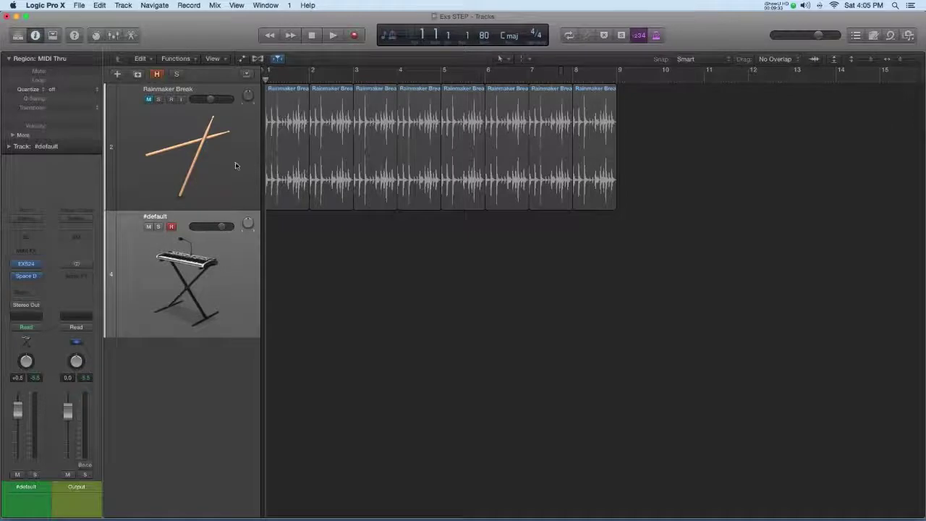
Change the project tempo from 80 to 100.
click(235, 165)
key(Down)
key(space)
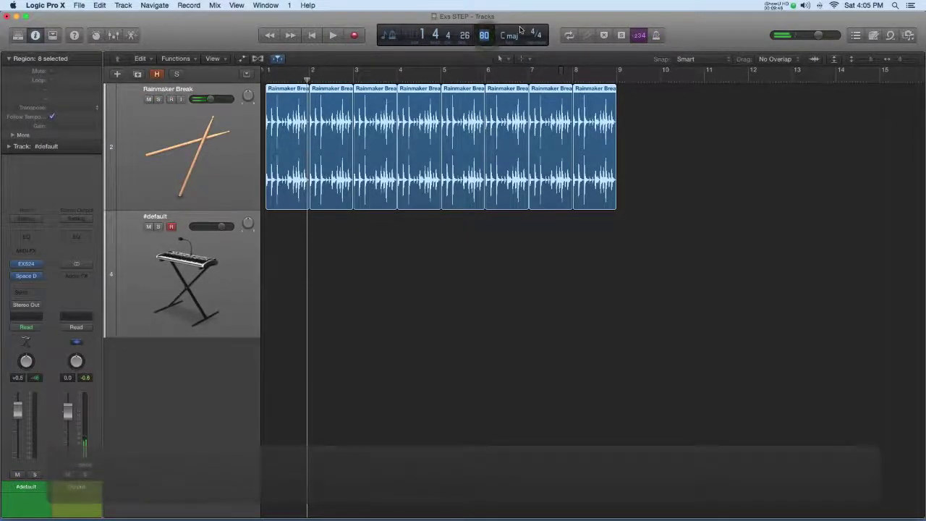
text(100)
key(Return)
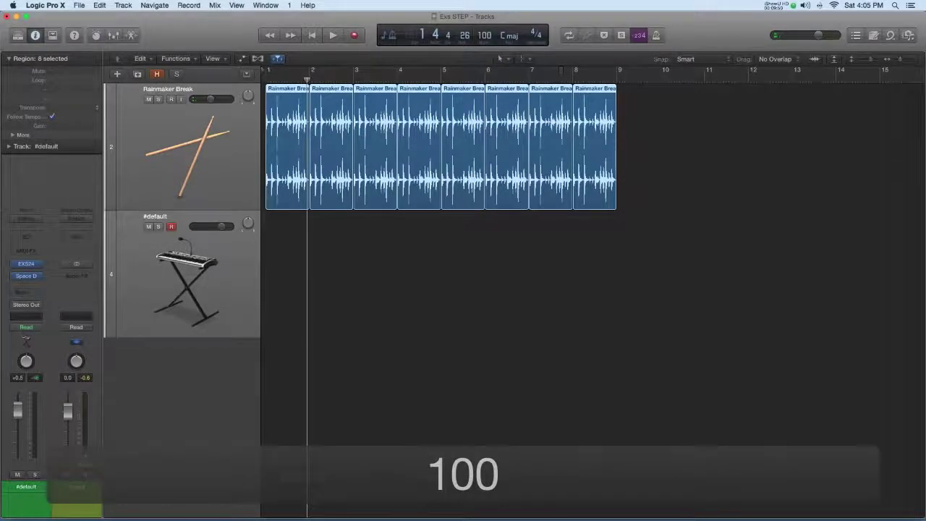
Record a MIDI Horns performance on #default from the project start over the drum break.
key(Return)
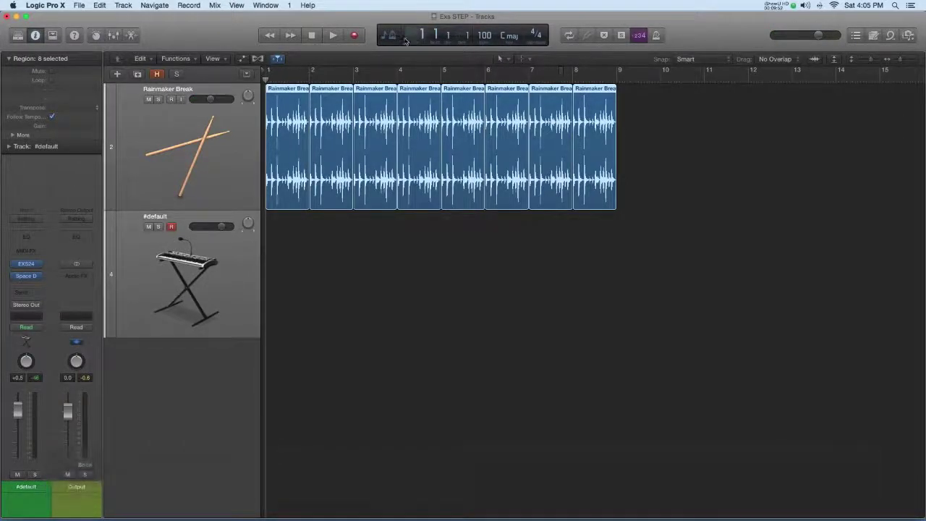
key(r)
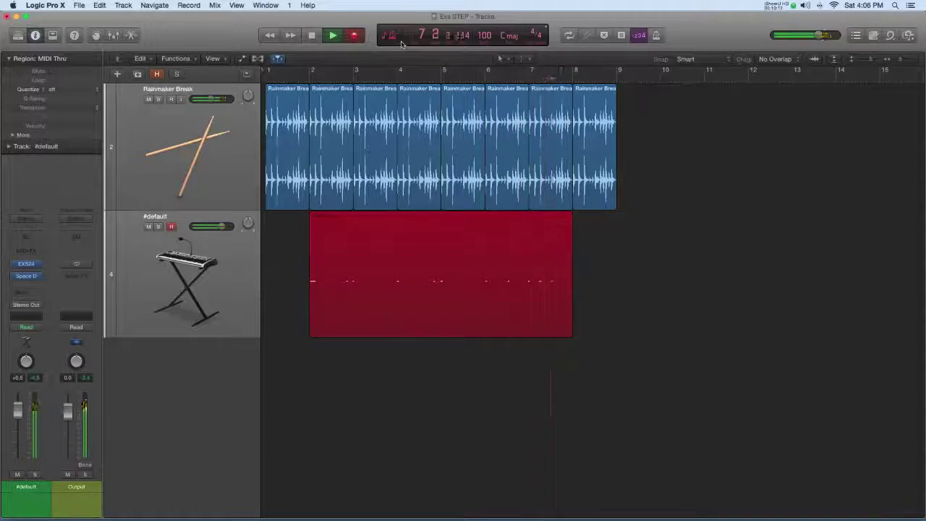
key(space)
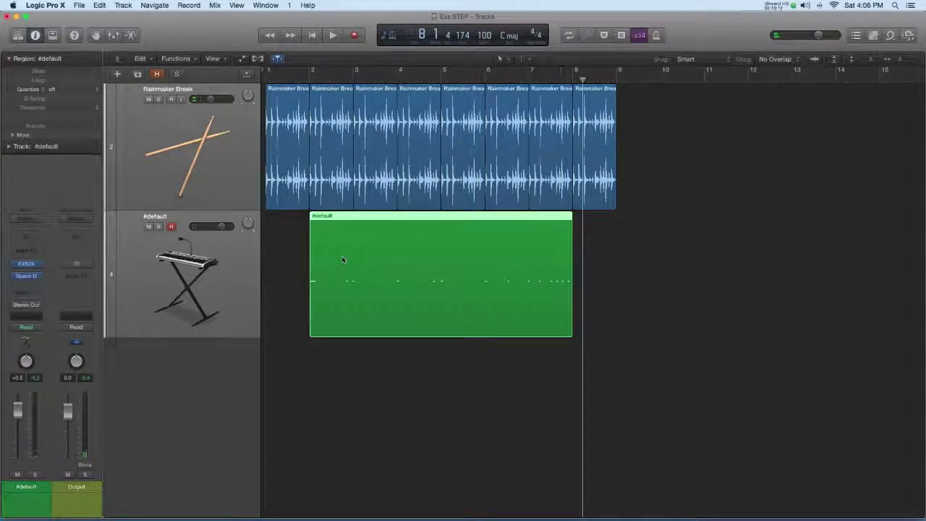
Select the recorded #default region and set its Quantize value to 1/8 Note.
click(274, 265)
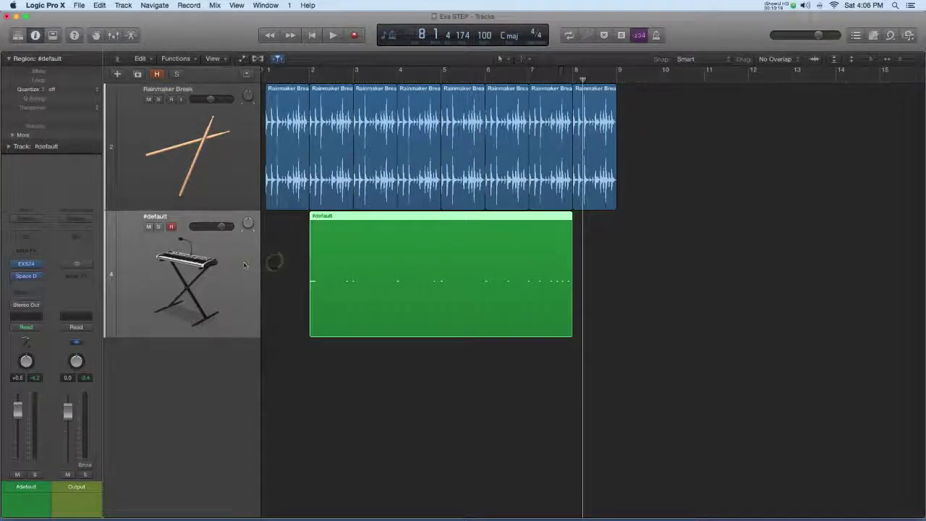
click(52, 90)
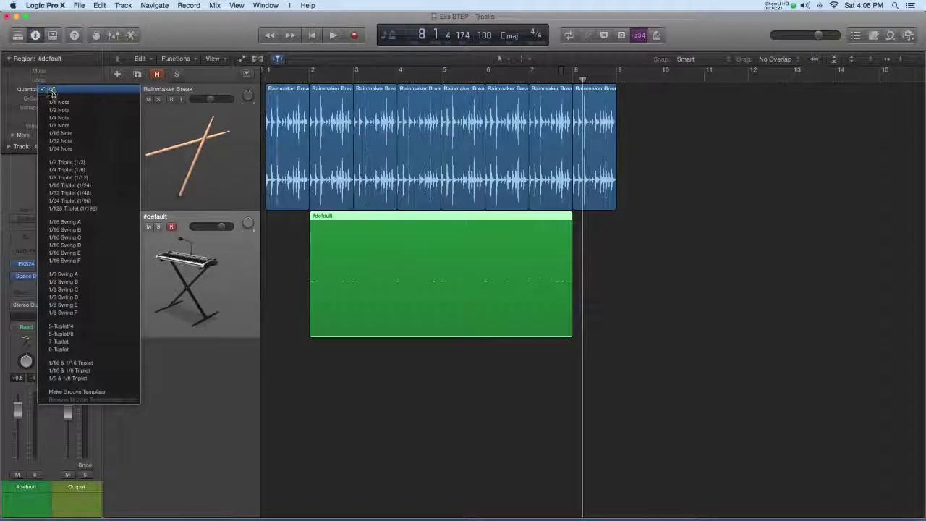
click(88, 128)
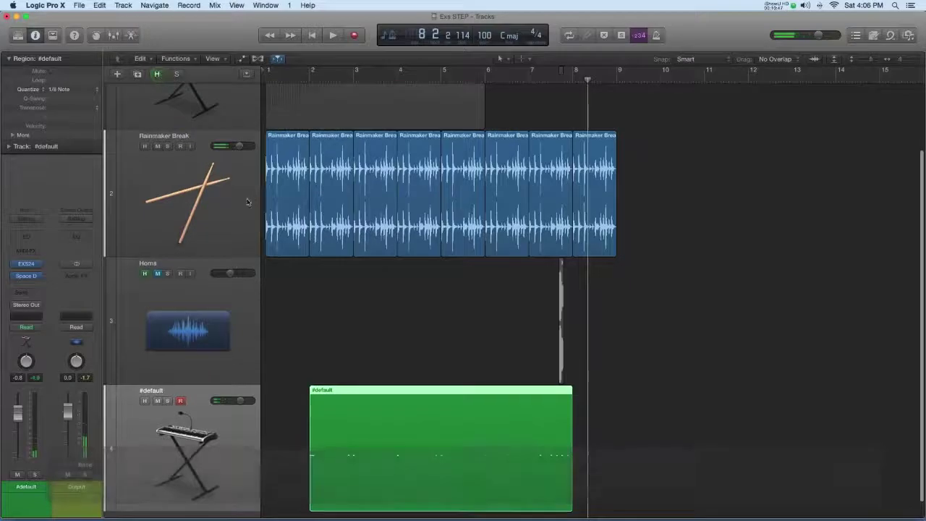
Unmute the top #default MIDI track and turn on global Hide to remove the Horns track.
scroll(246, 200, up, 2)
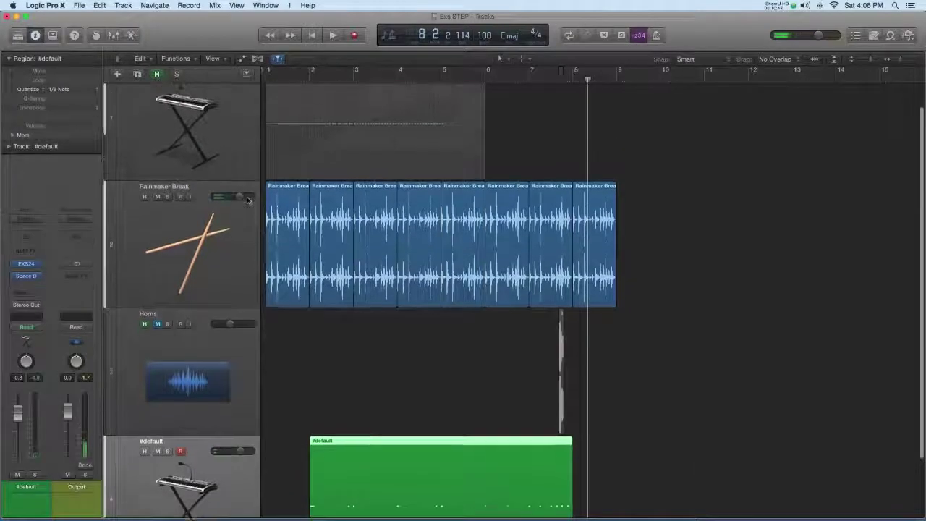
scroll(246, 200, up, 3)
click(157, 100)
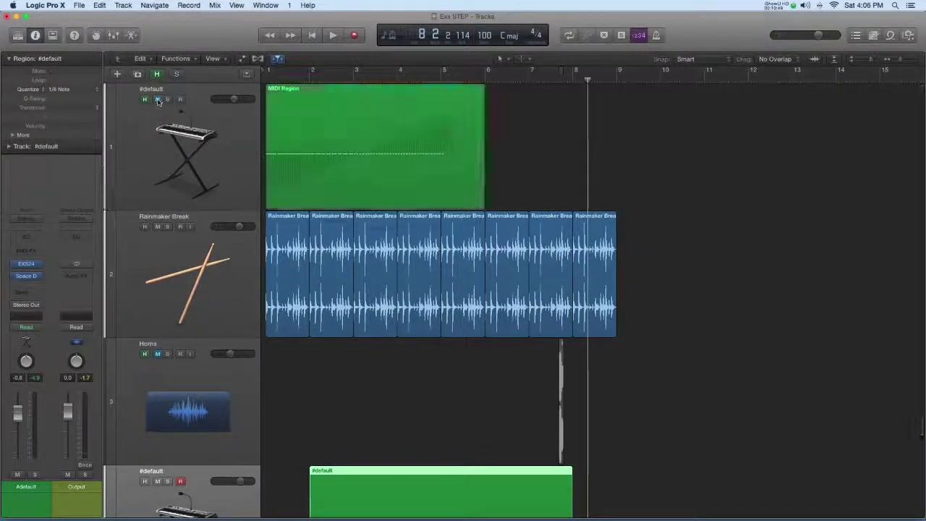
click(145, 100)
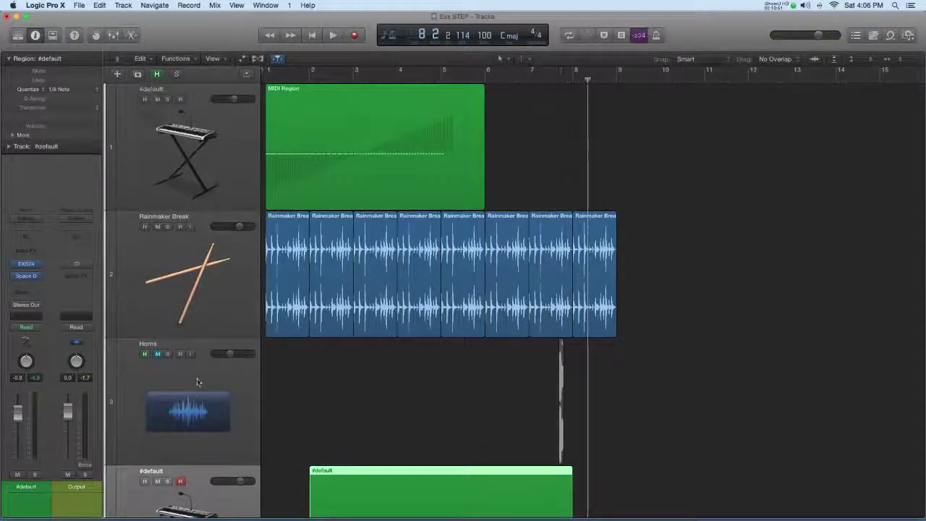
click(157, 75)
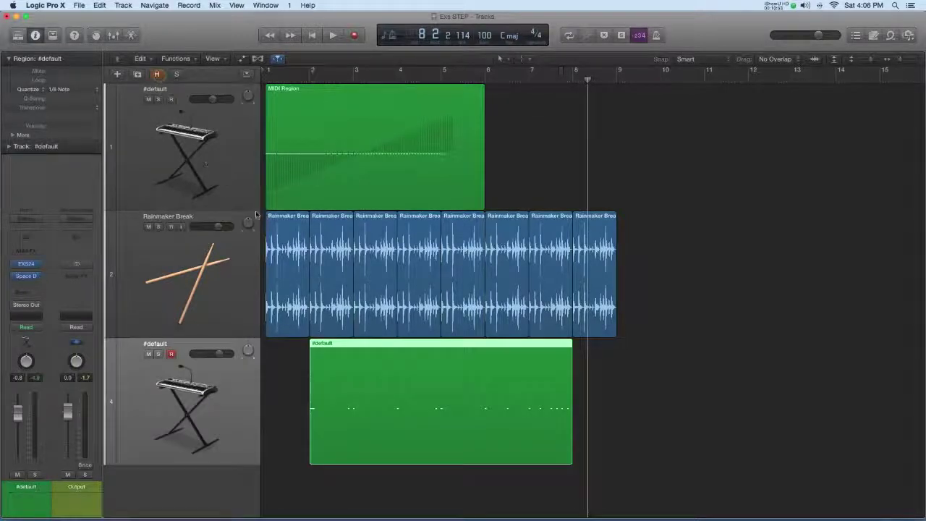
Move the #default region to start at bar 1 and play the whole arrangement from the start.
key(Return)
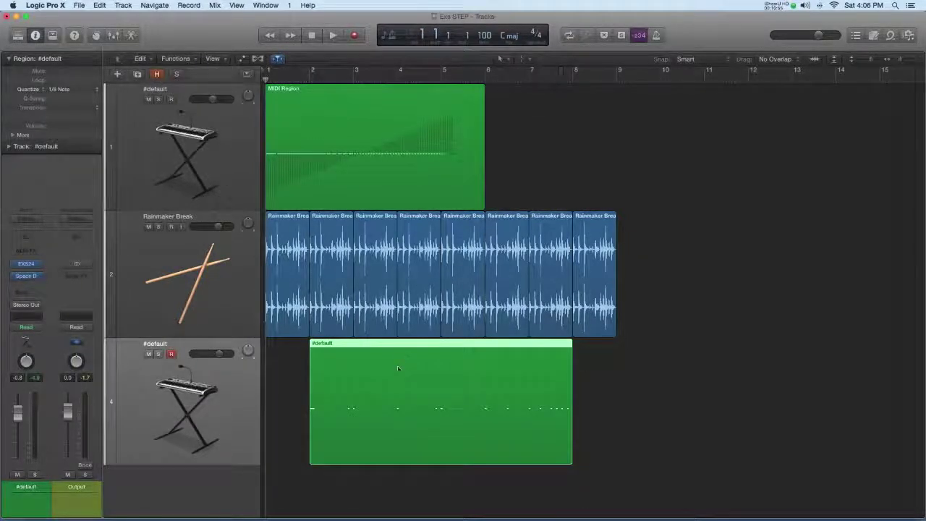
drag(388, 345, 355, 352)
key(space)
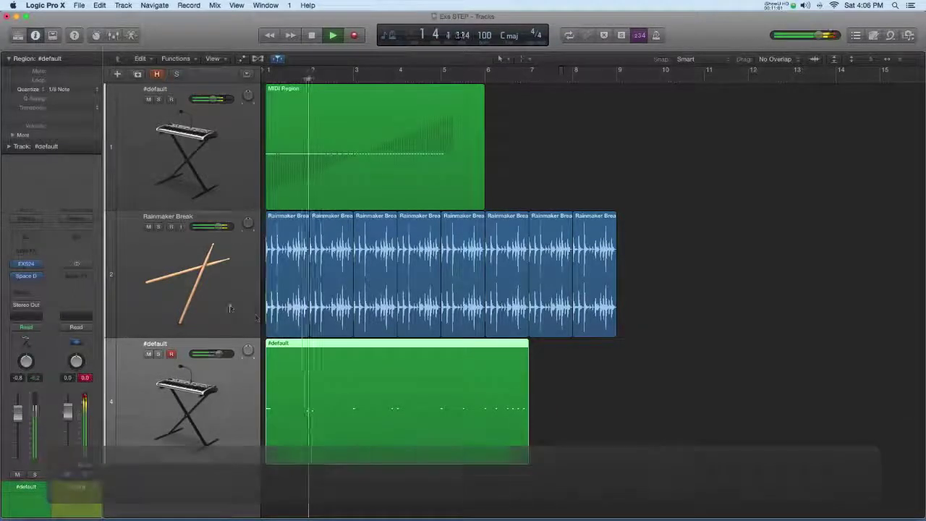
key(Up)
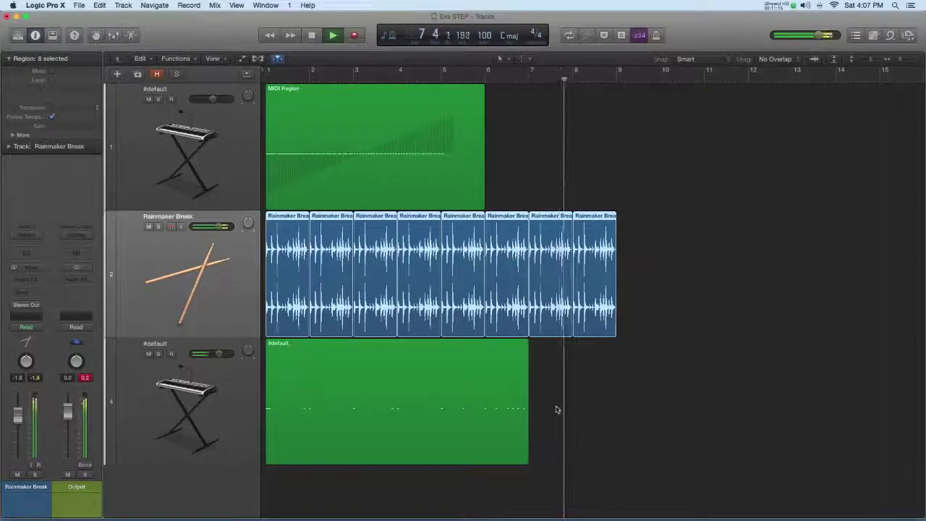
key(space)
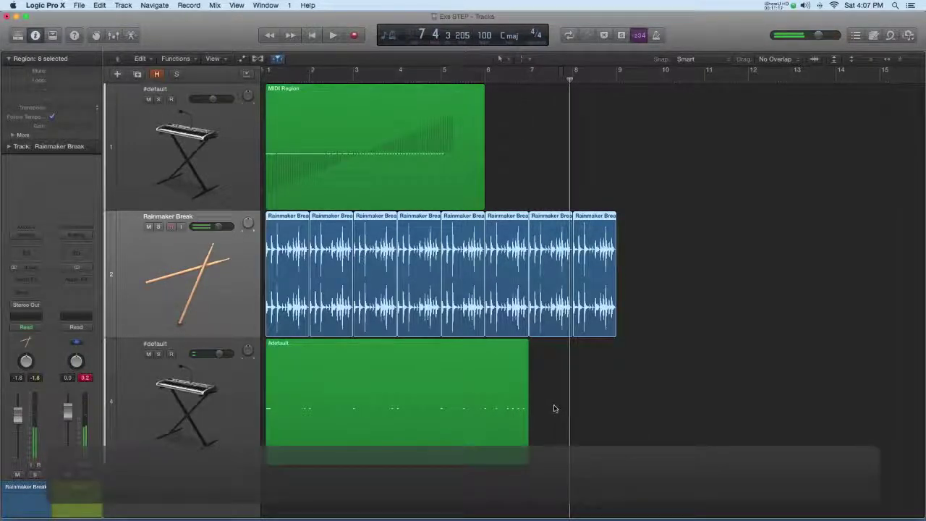